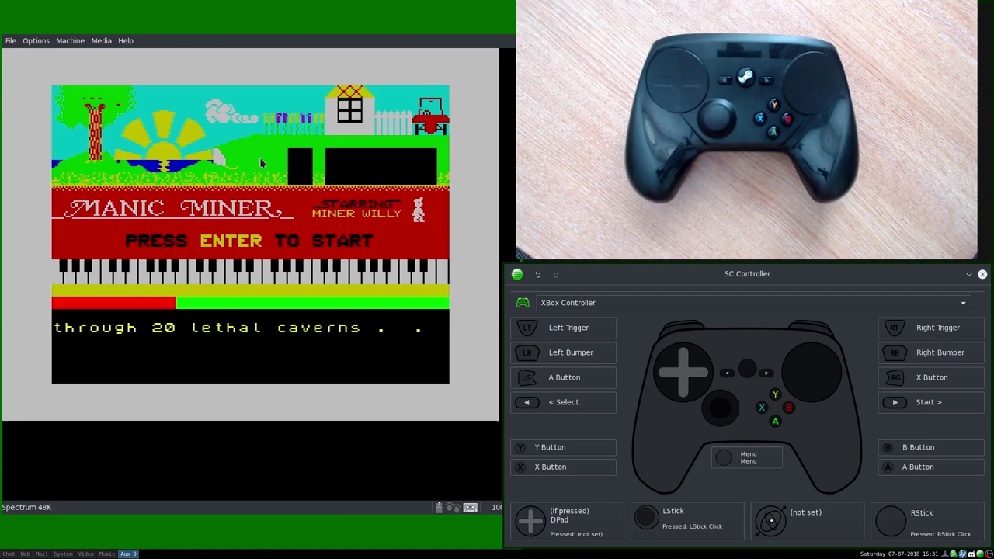
Step: Start a Manic Miner game from the title screen so that play begins in the Central Cavern
key(Return)
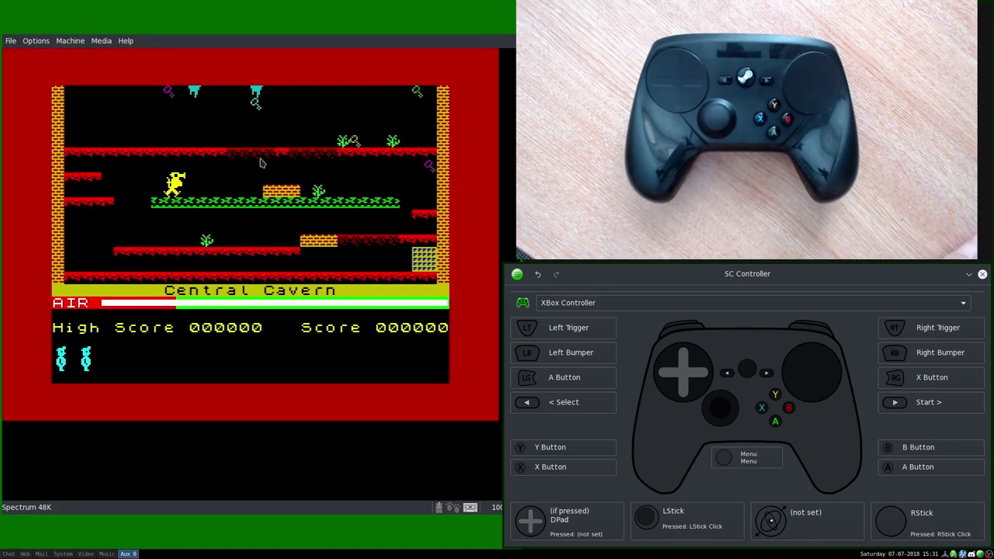
key(Return)
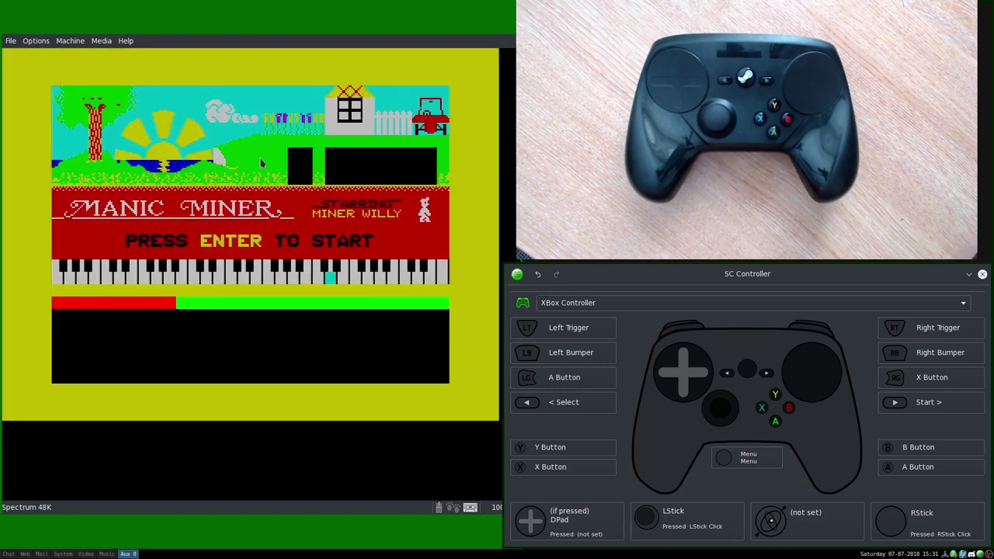
key(Return)
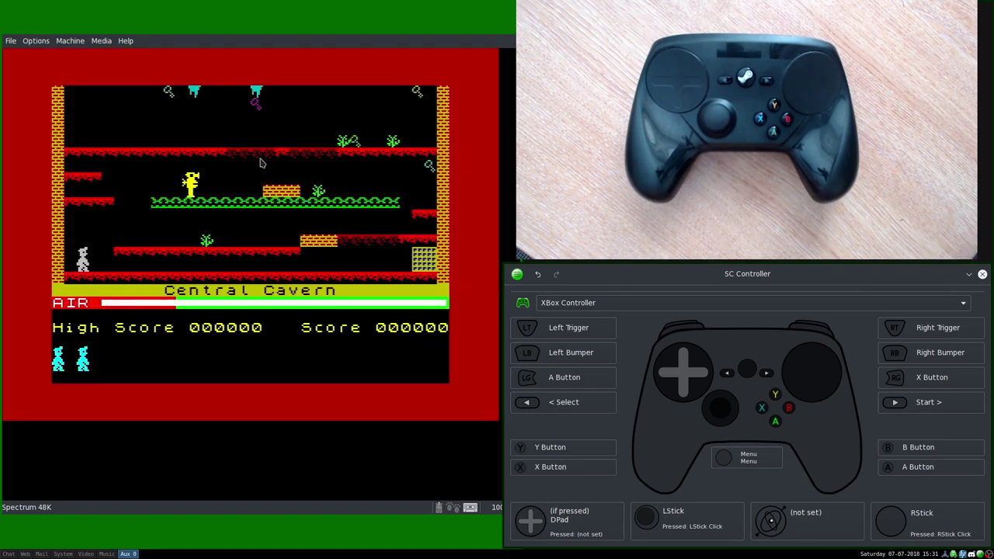
Step: Play the Central Cavern with the keyboard, moving Miner Willy right and left across the platforms
key(p)
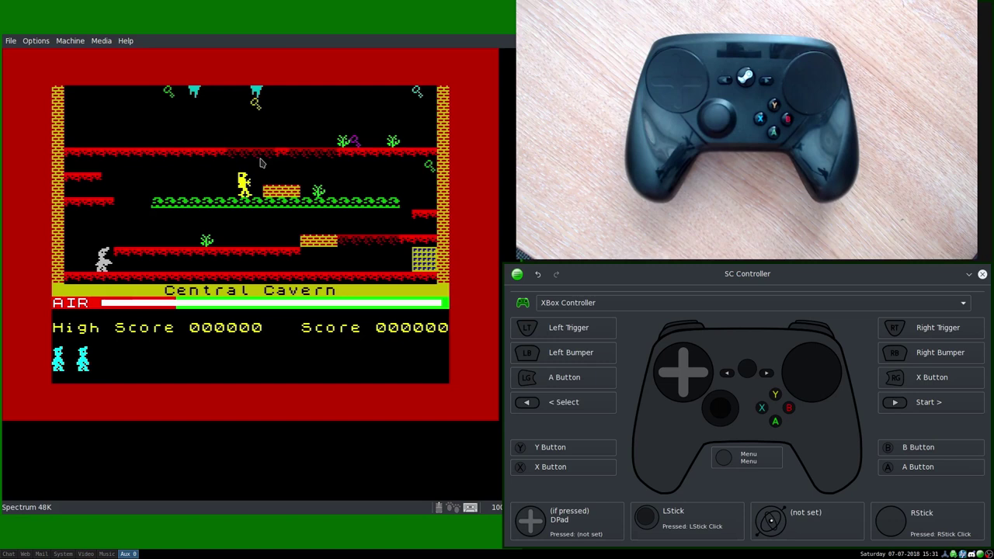
key(o)
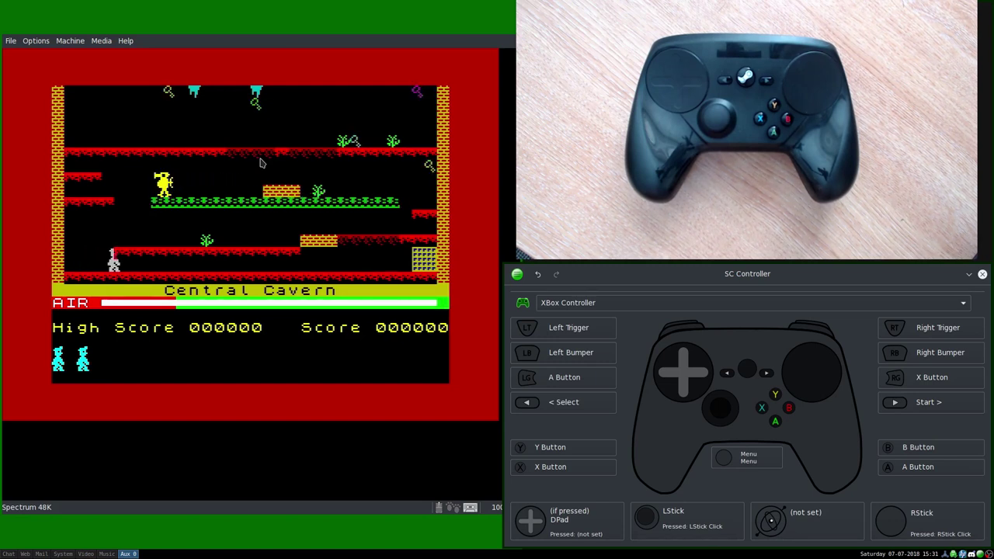
key(p)
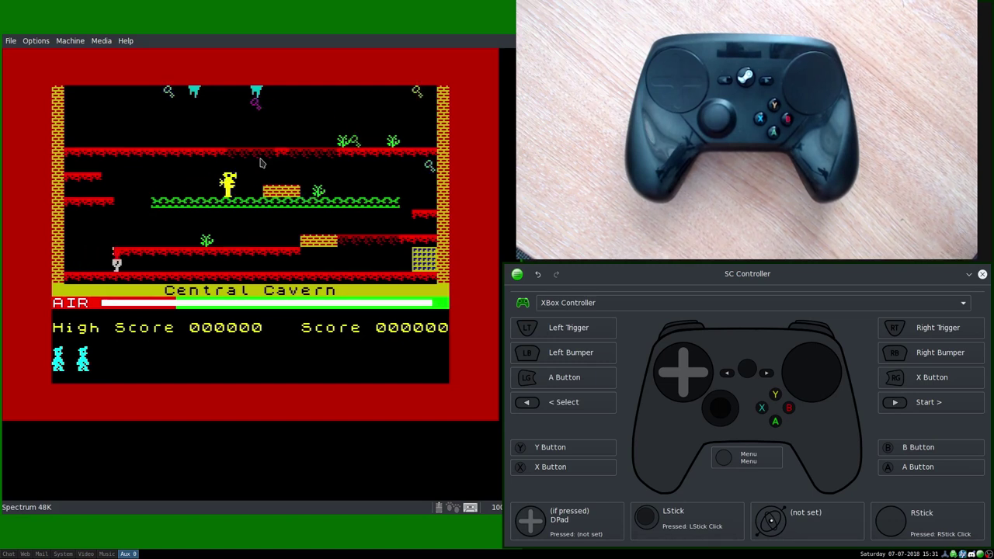
key(o)
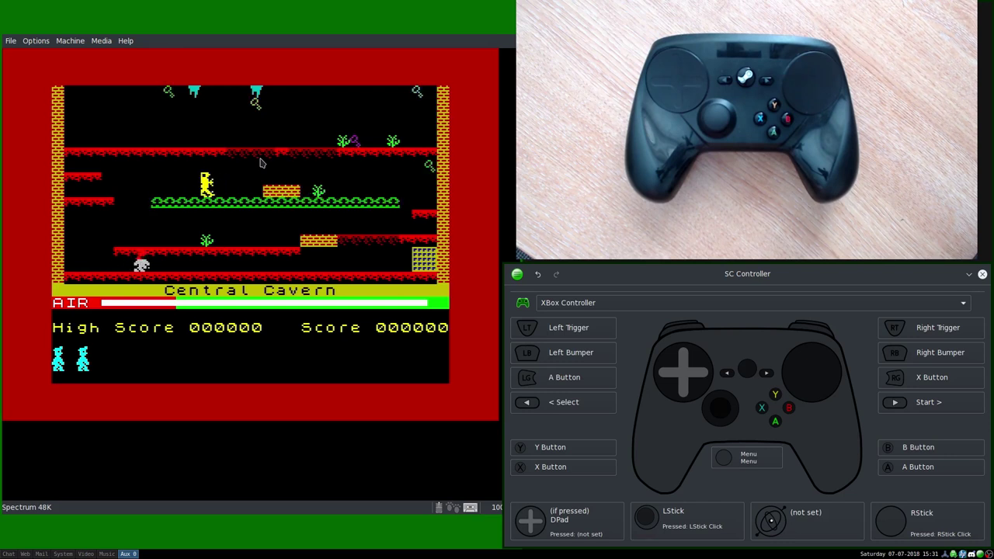
key(p)
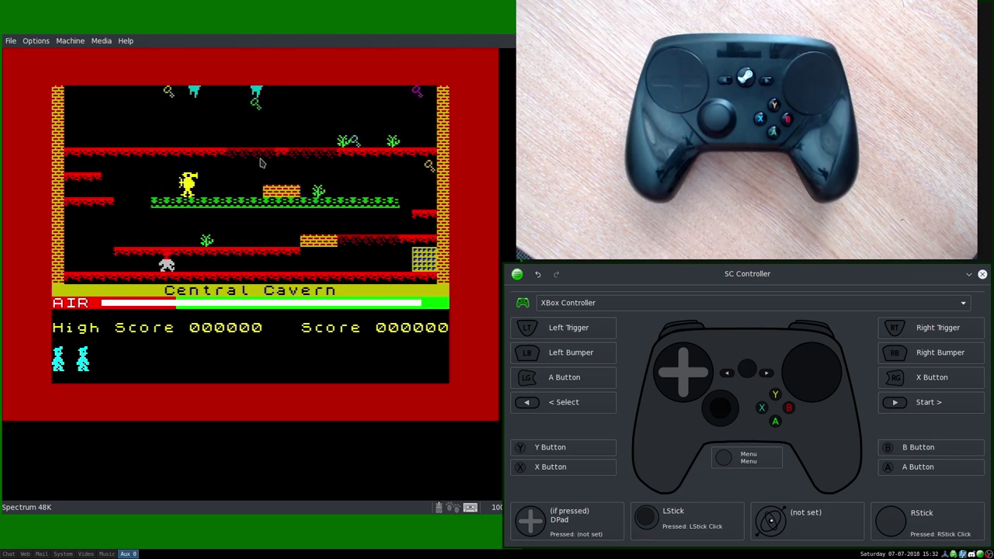
key(p)
key(o)
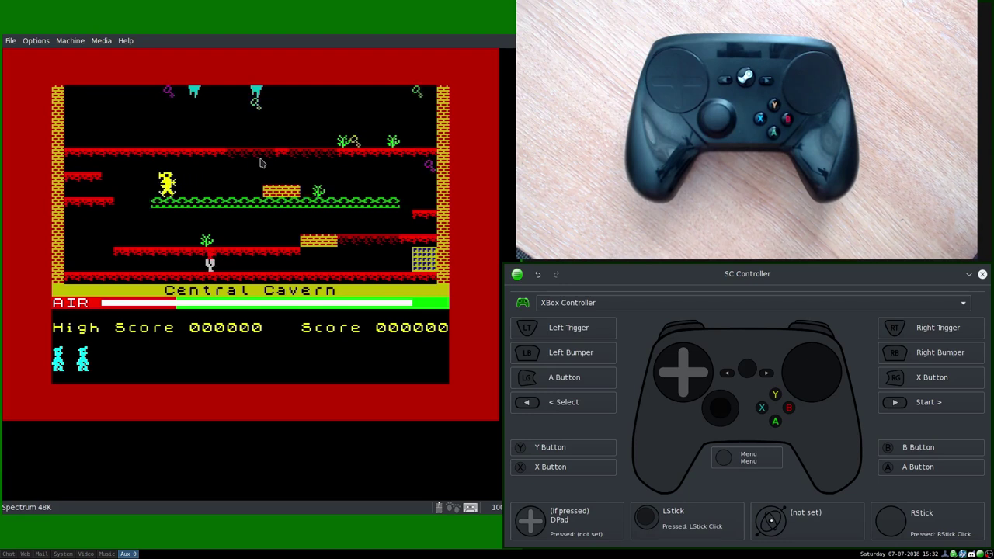
key(p)
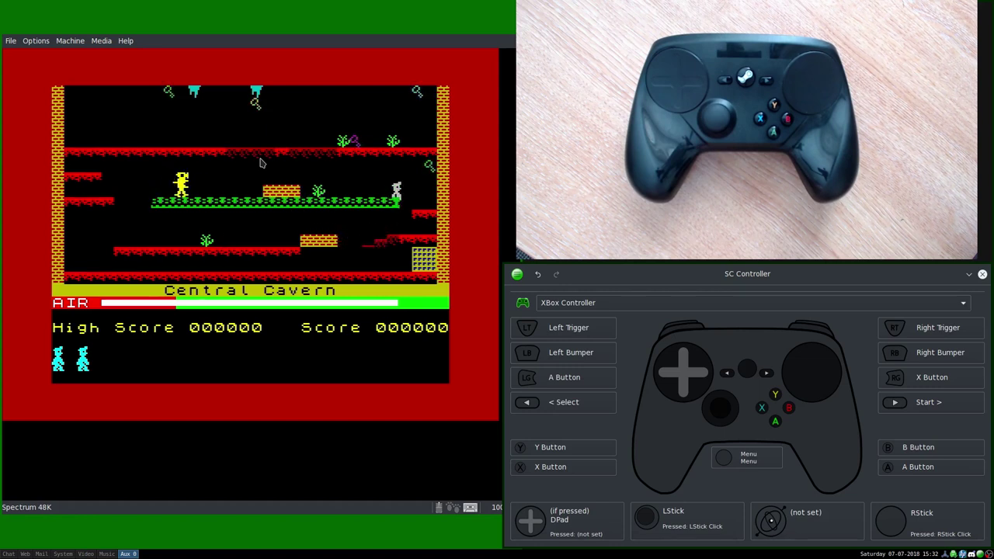
key(p)
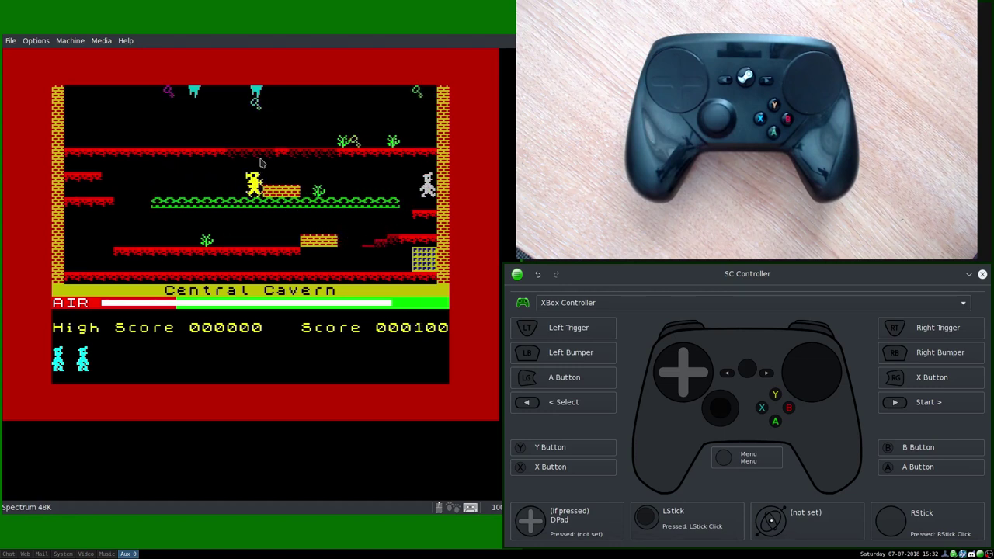
key(o)
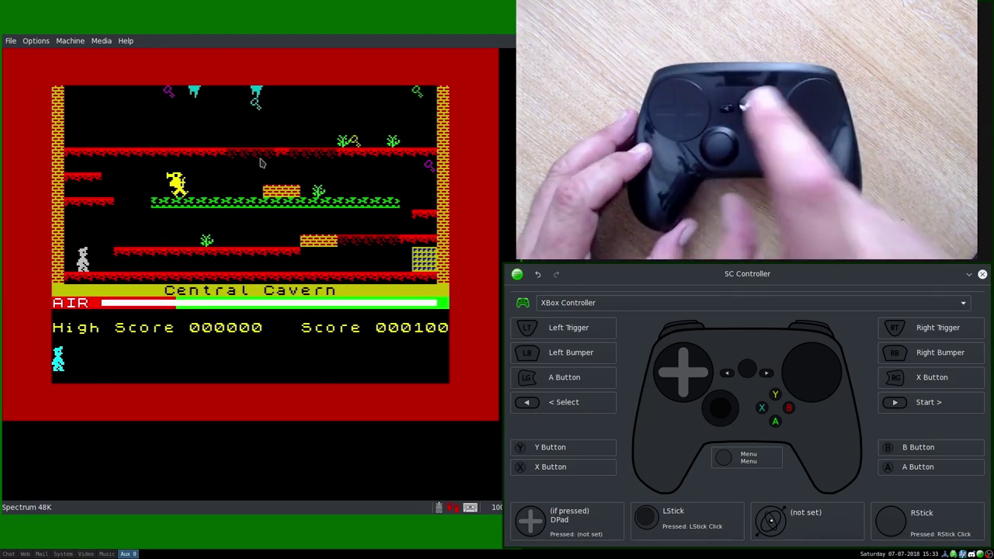
Step: Create a new empty controller profile named ZX Spectrum in SC Controller
click(583, 303)
click(588, 322)
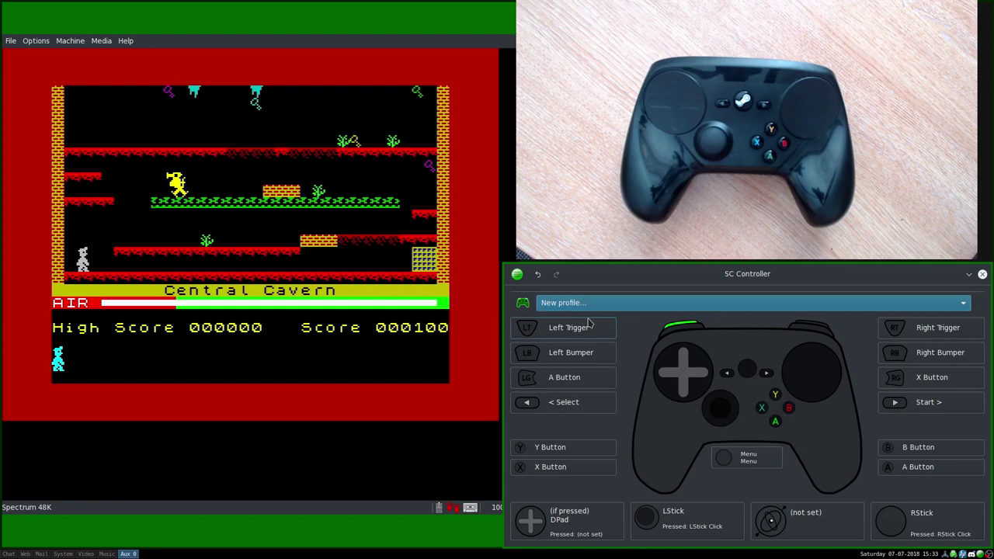
click(710, 413)
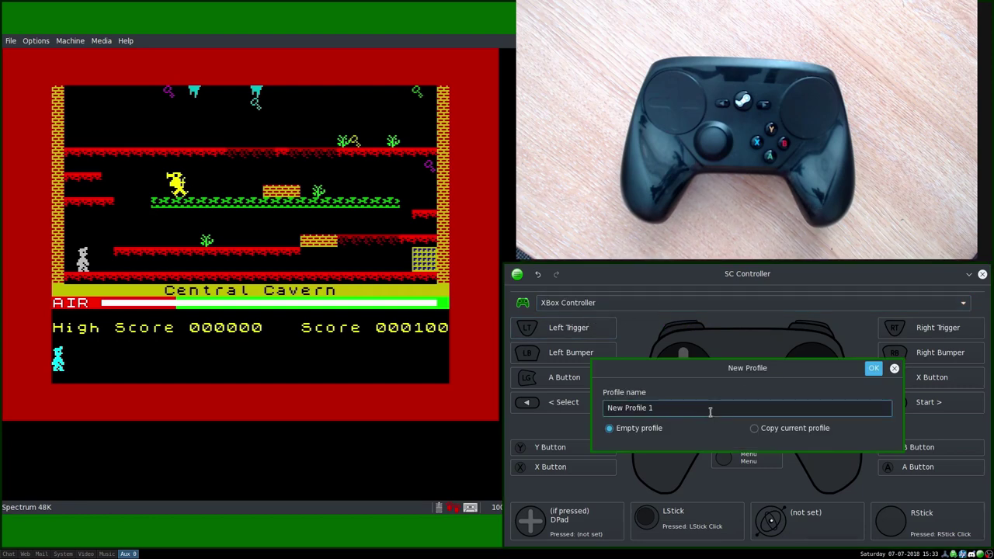
key(BackSpace)
key(BackSpace)
key(BackSpace)
key(BackSpace)
key(BackSpace)
key(BackSpace)
key(BackSpace)
key(BackSpace)
key(BackSpace)
text(ZX Spectrum)
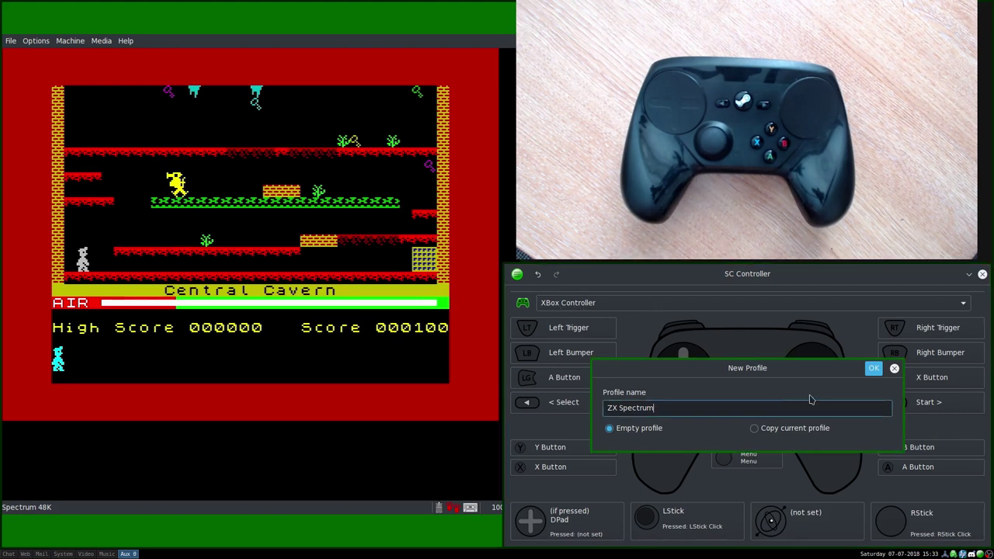
click(874, 370)
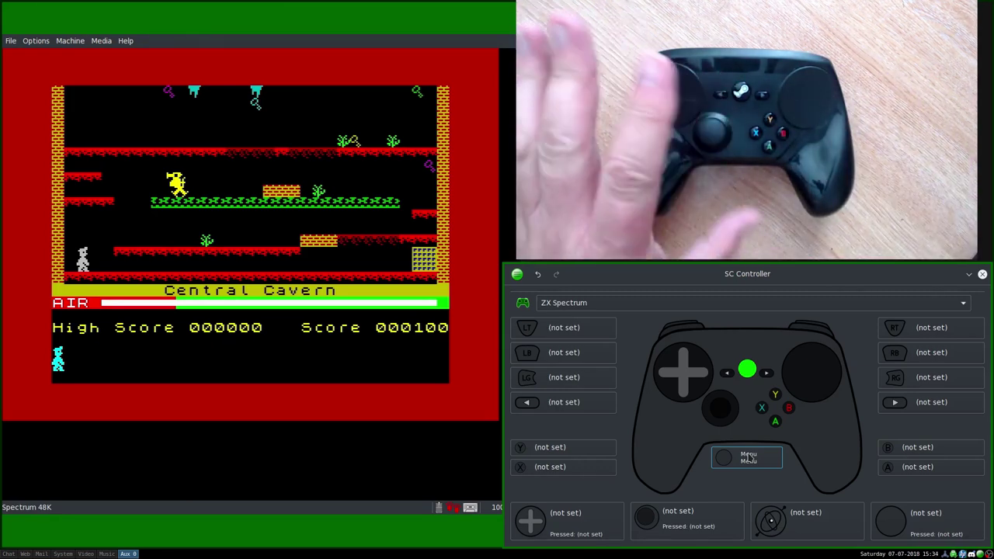
Step: Name the left stick's action Movement and set it to the DPAD / Menu type with Simple DPAD output
click(748, 458)
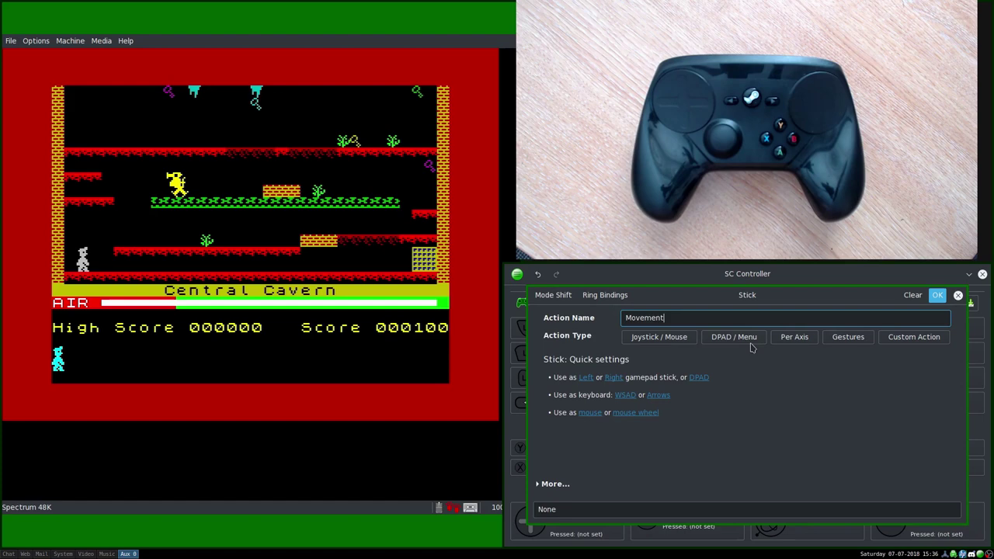
click(726, 339)
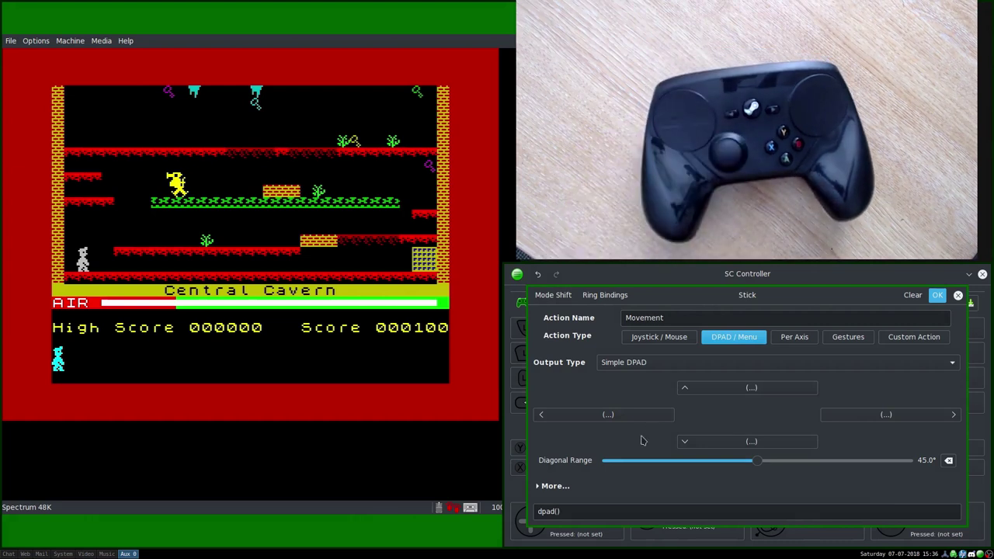
click(629, 371)
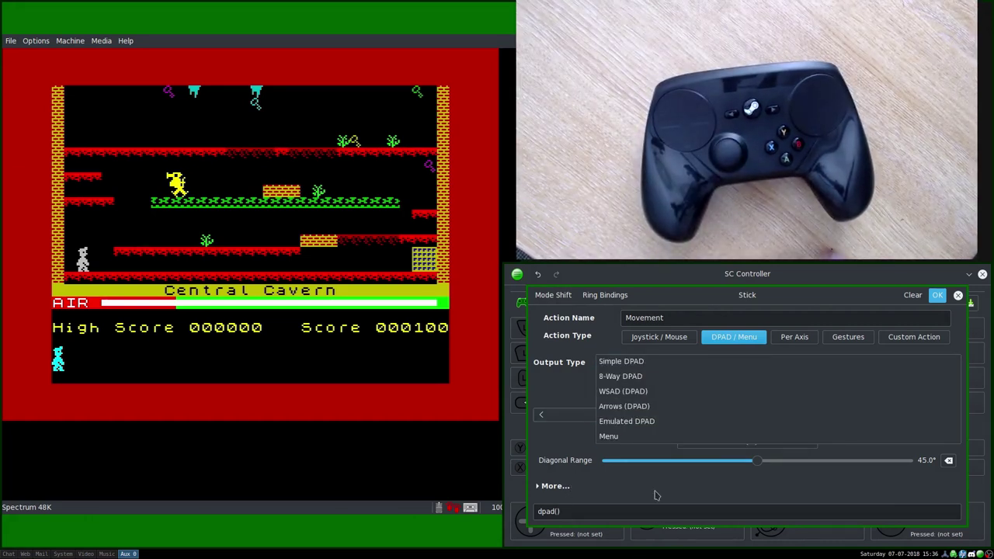
click(621, 363)
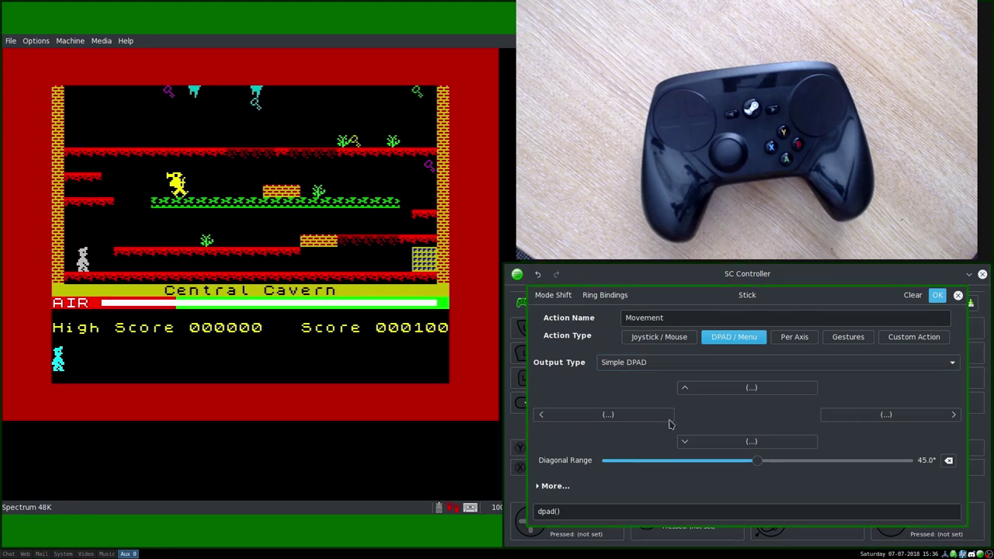
Step: Map the stick's left direction to the Q key with the action name Left
click(622, 418)
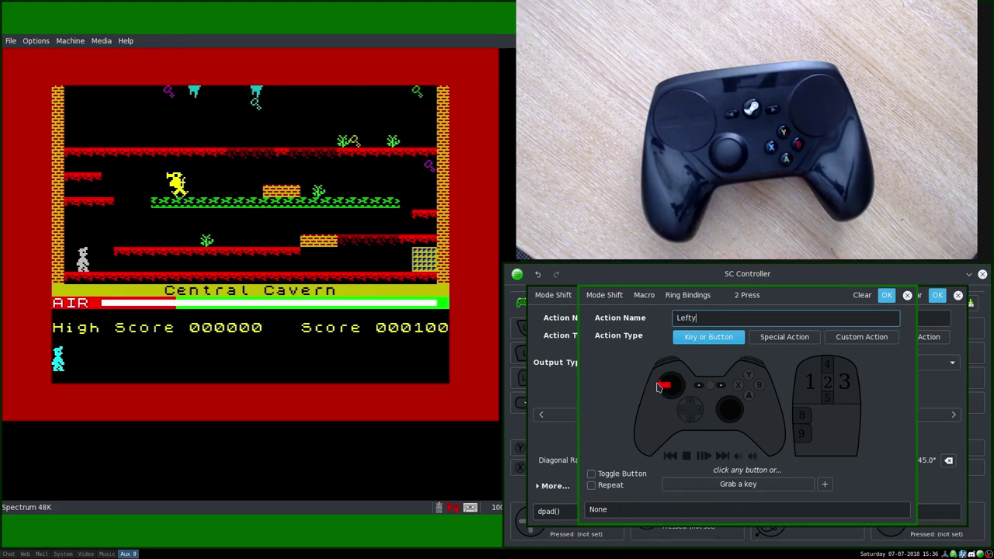
key(BackSpace)
click(735, 485)
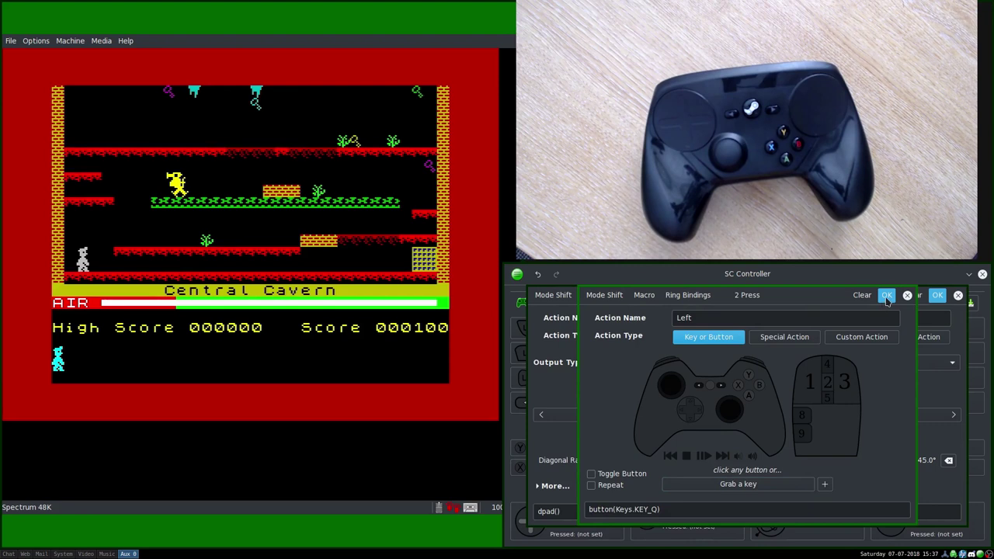
click(887, 296)
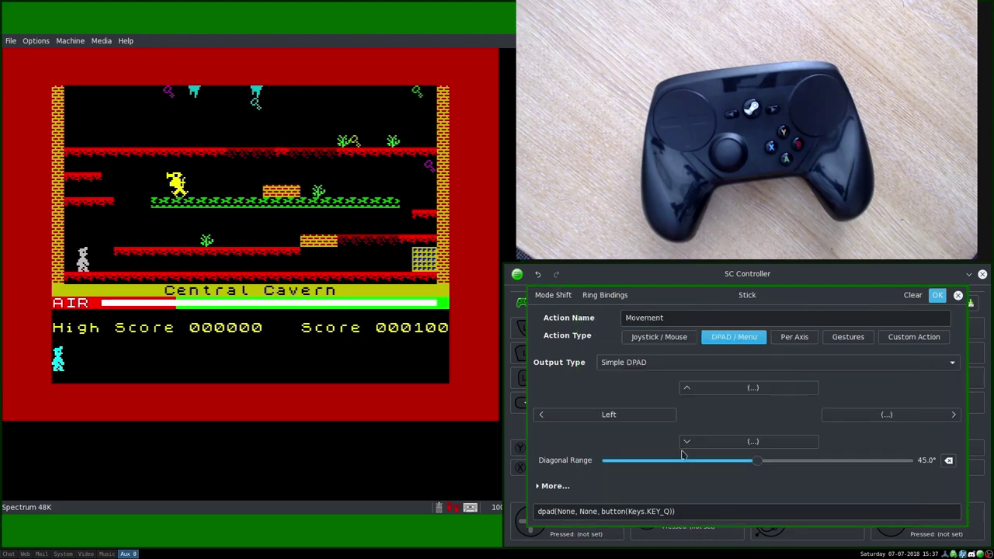
Step: Map the stick's right direction to the W key with the action name Right, and save the ZX Spectrum profile
click(889, 417)
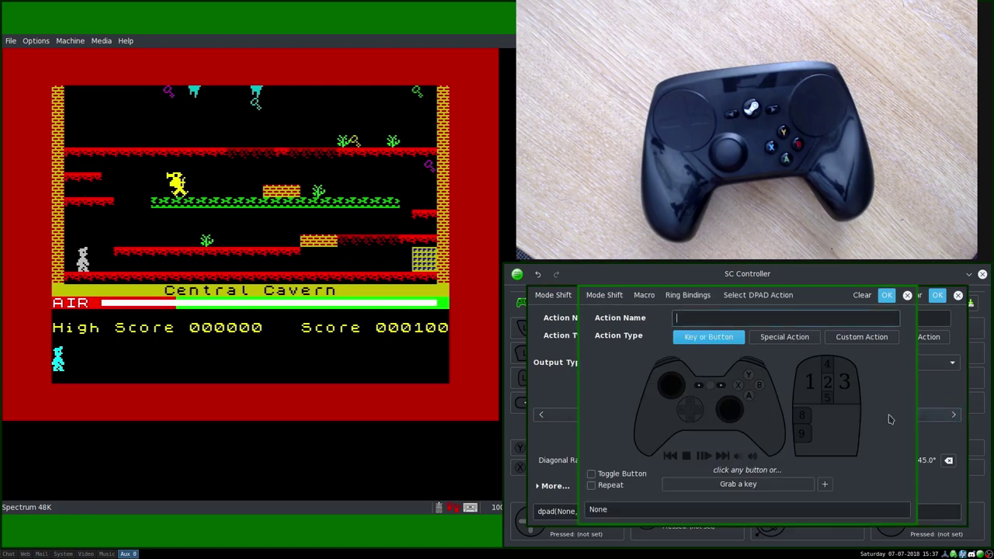
click(728, 484)
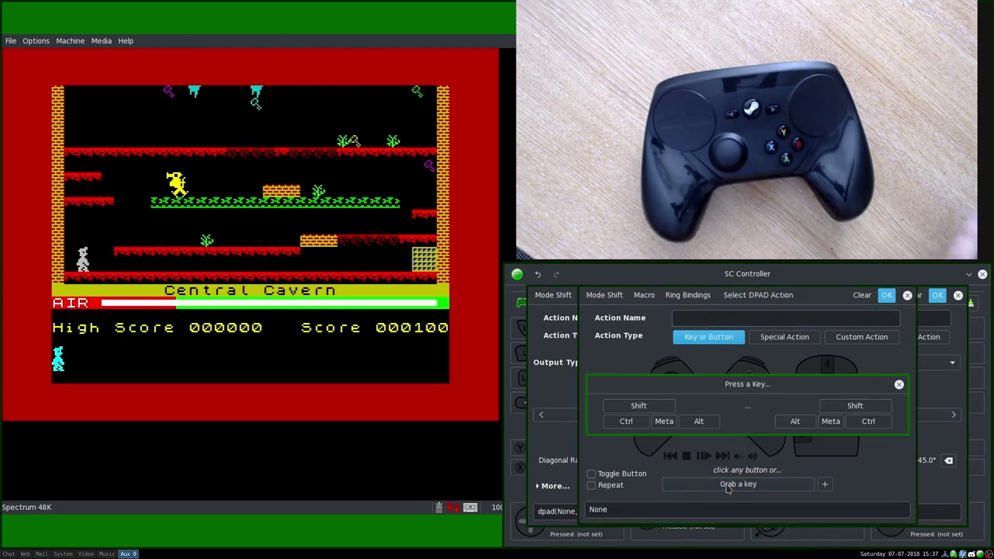
key(w)
click(731, 318)
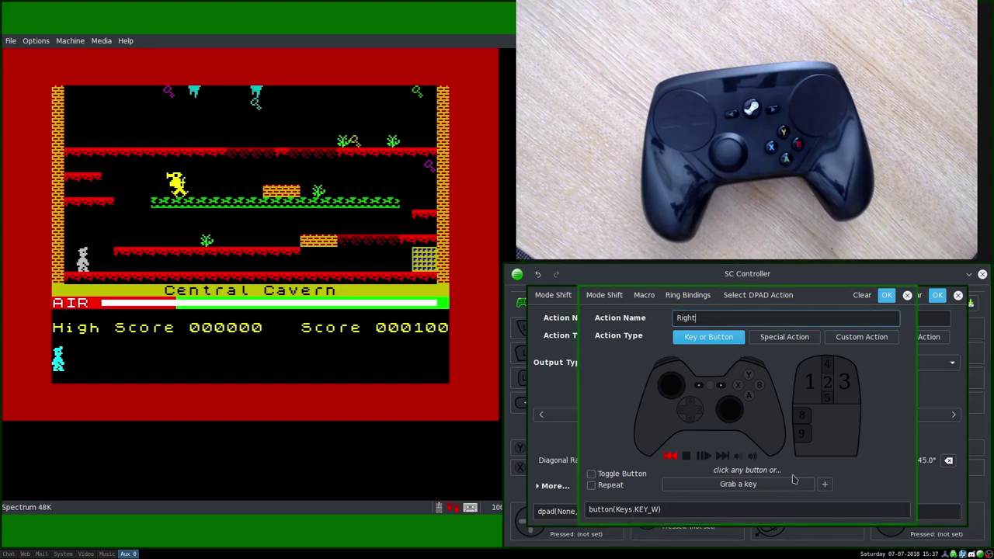
click(887, 295)
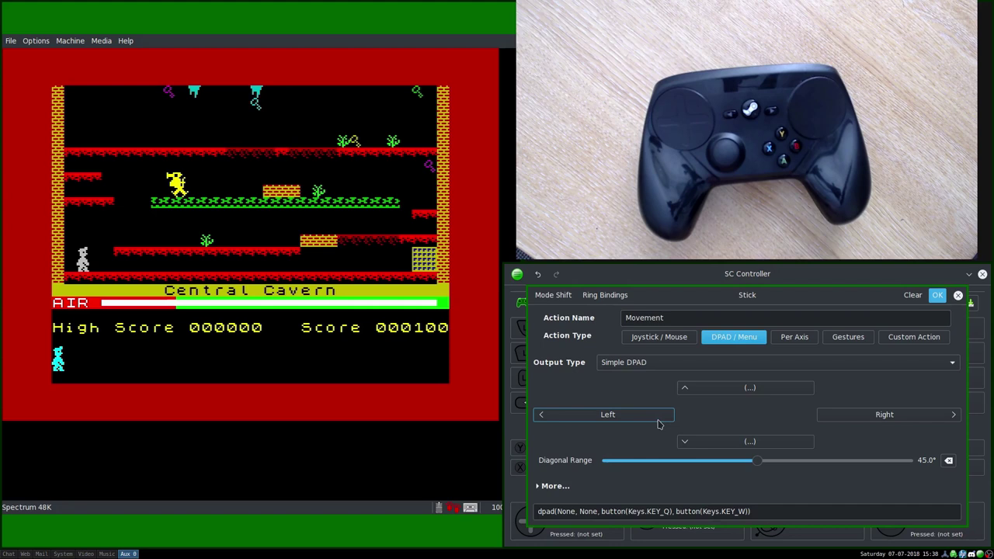
click(939, 296)
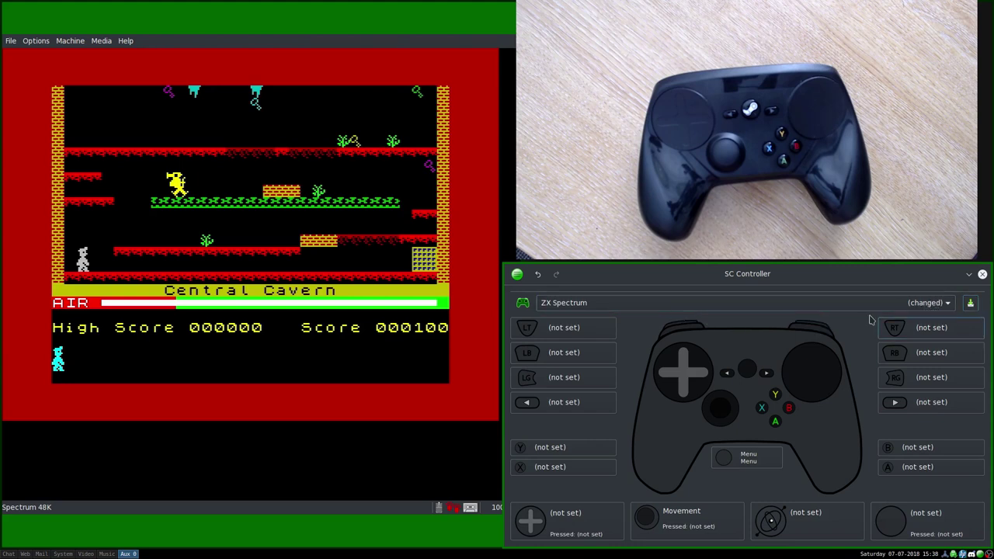
click(971, 305)
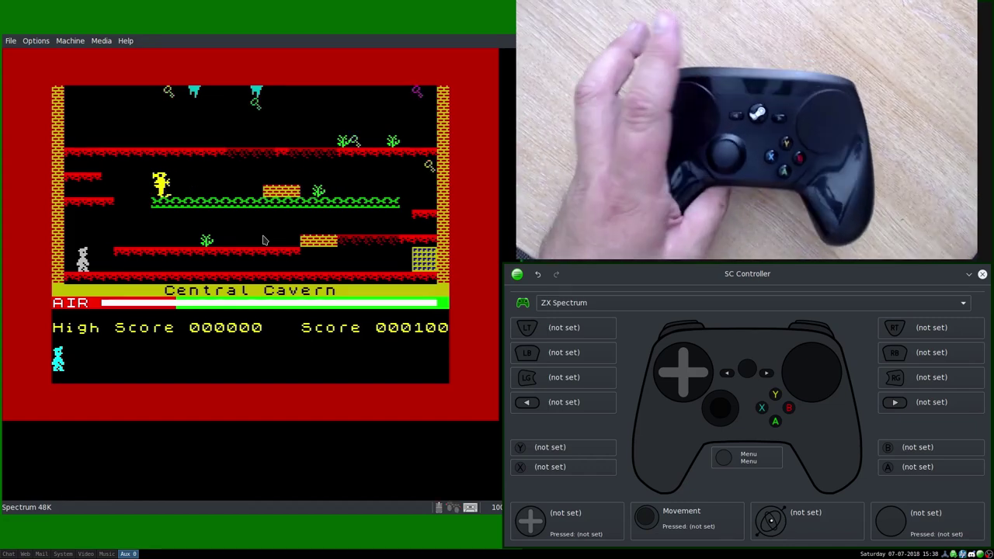
Step: Test the stick mapping in Manic Miner by moving Miner Willy right and left
key(Right)
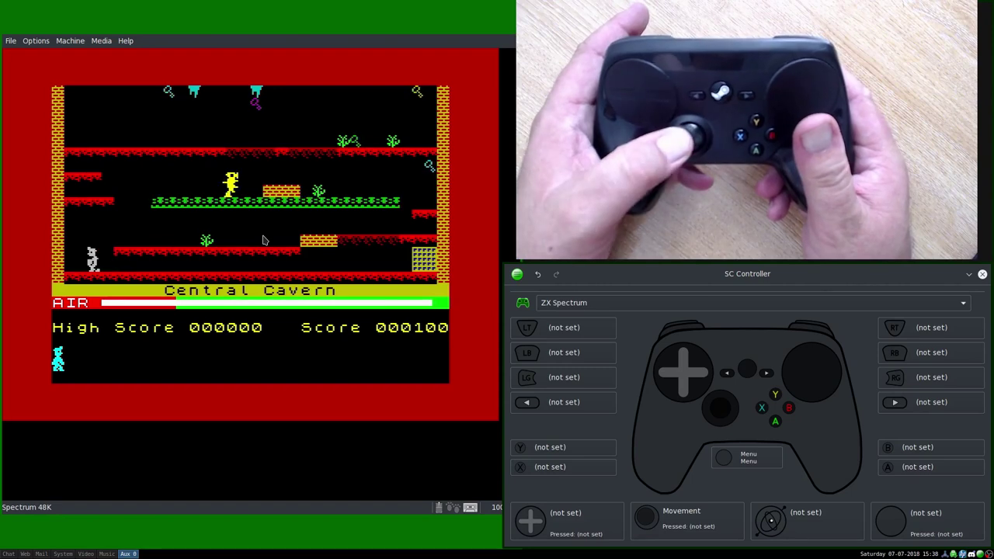
key(Left)
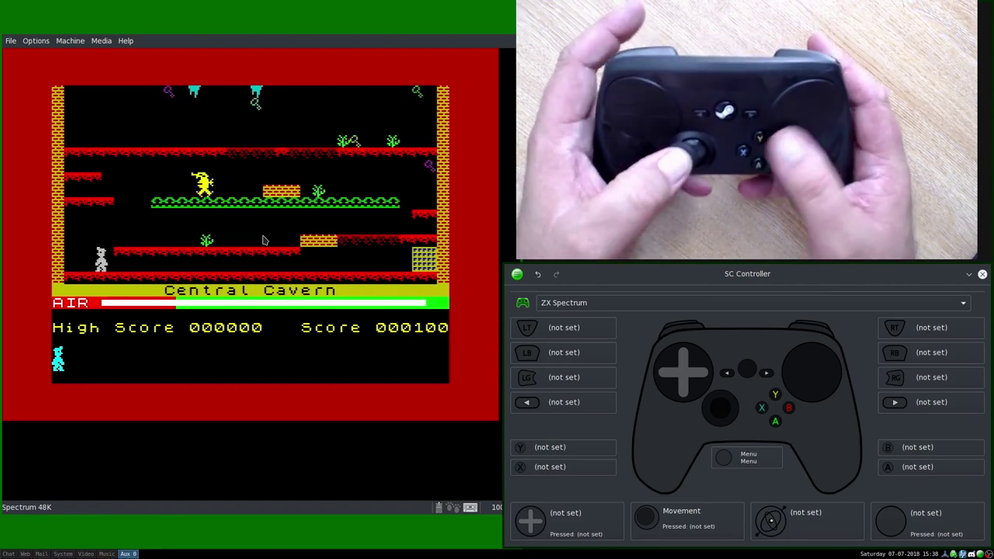
key(Left)
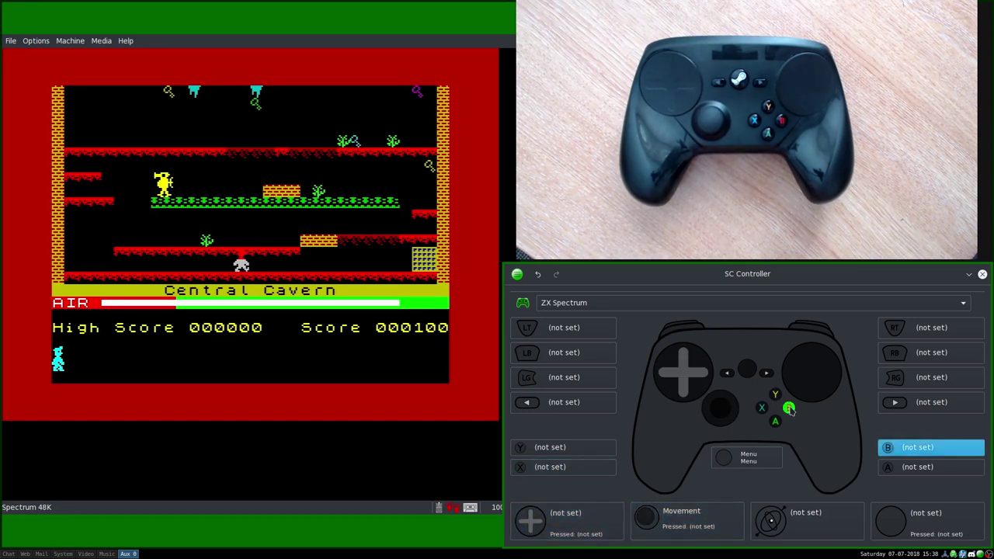
Step: Map the controller's B button to the M key with the action name Jump
click(789, 409)
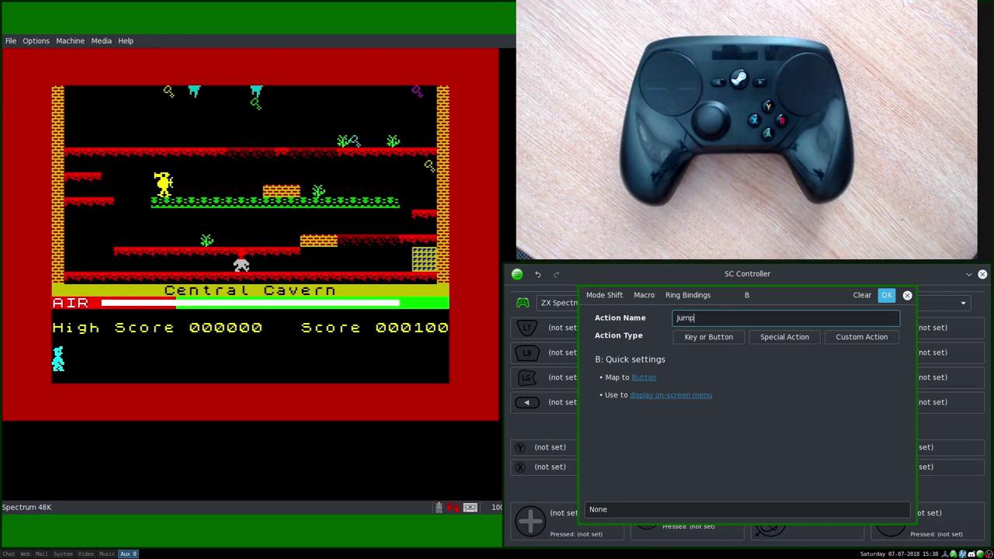
click(708, 337)
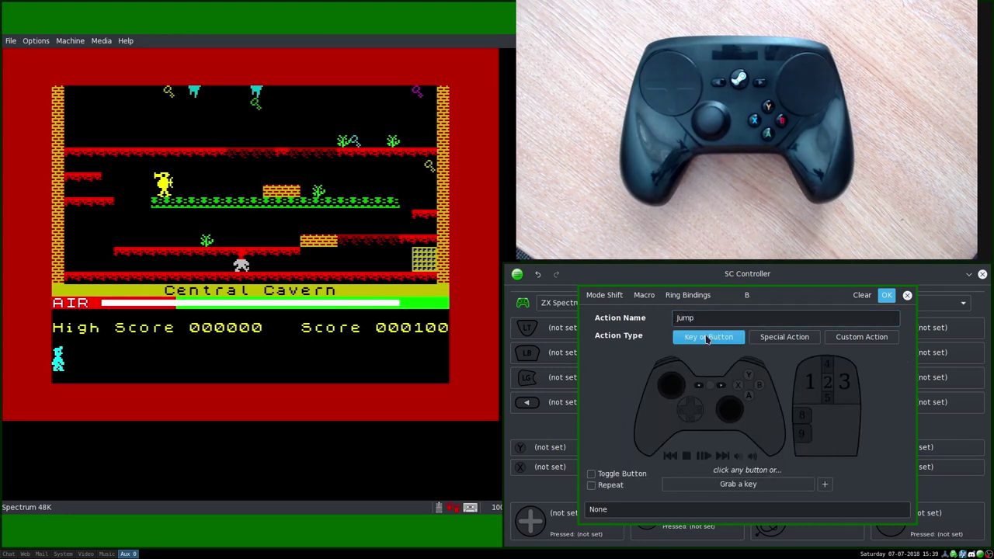
click(705, 484)
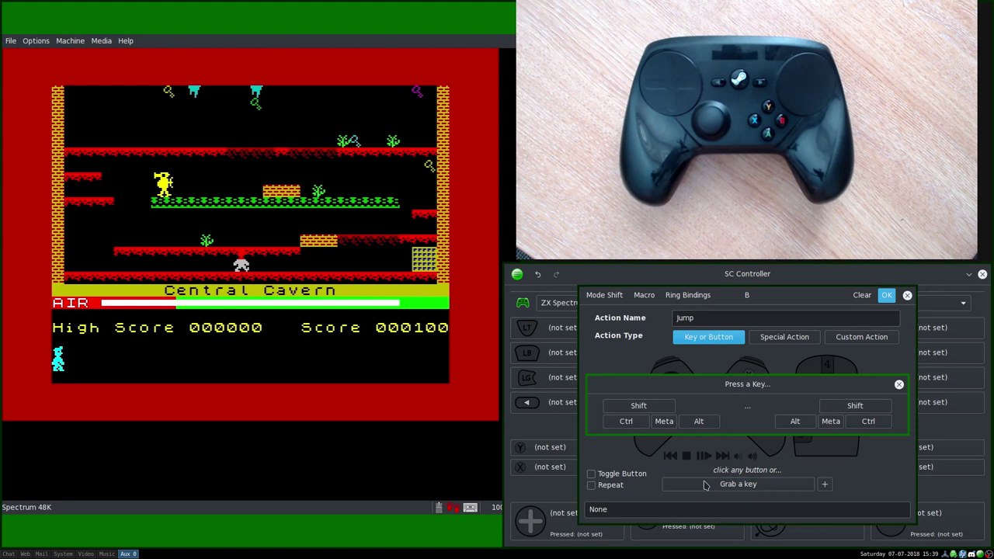
key(m)
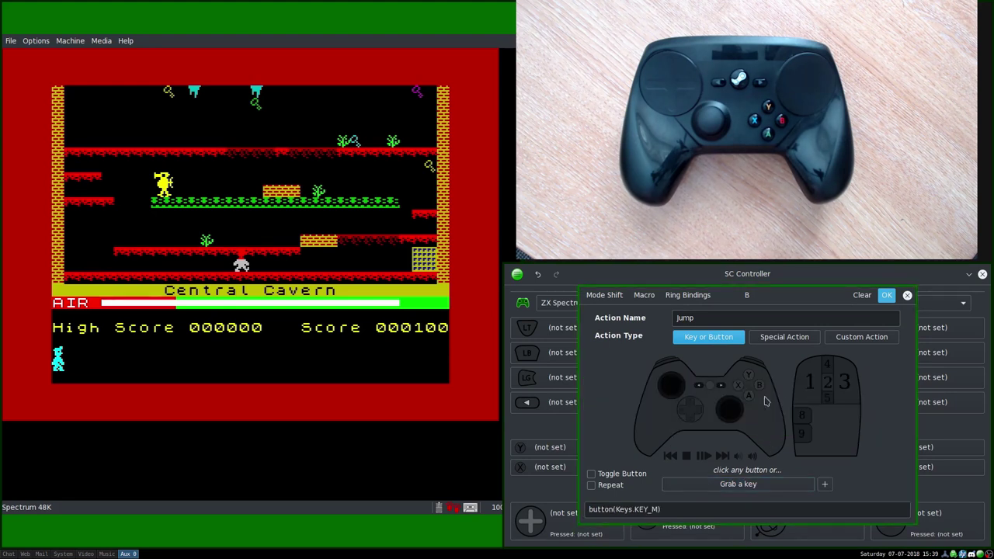
click(887, 296)
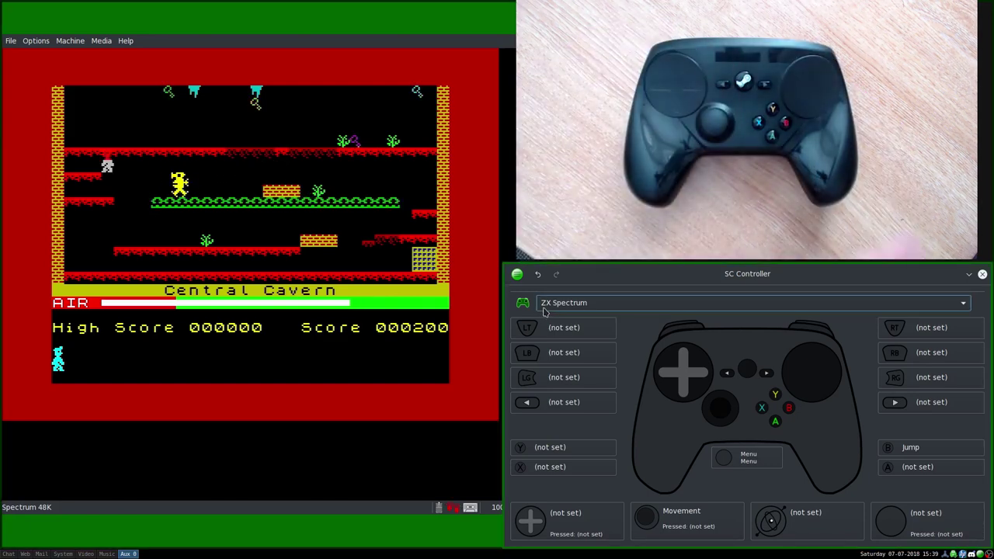
Step: Map the controller's Start button to the Enter key with the action name Start / Music, and save the ZX Spectrum profile
click(765, 374)
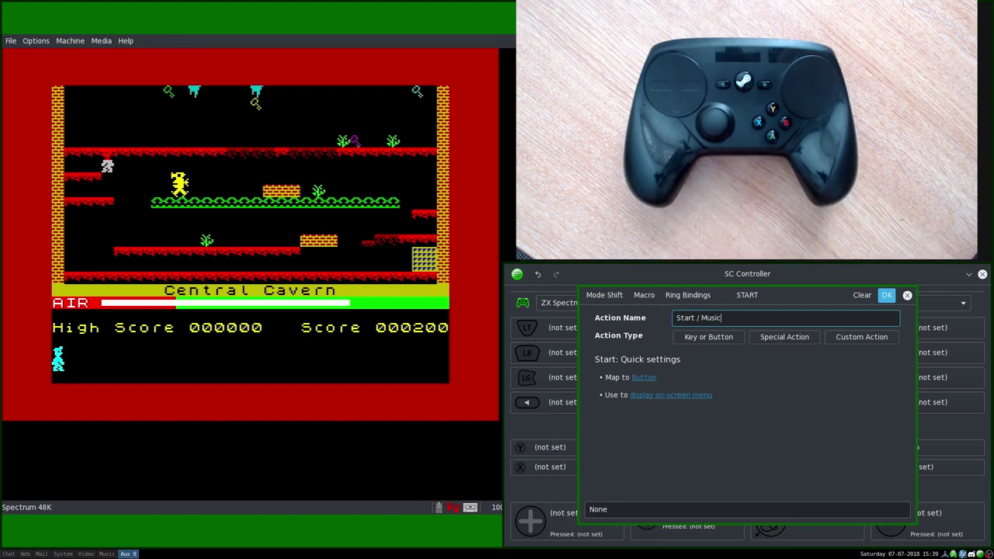
click(704, 342)
click(738, 485)
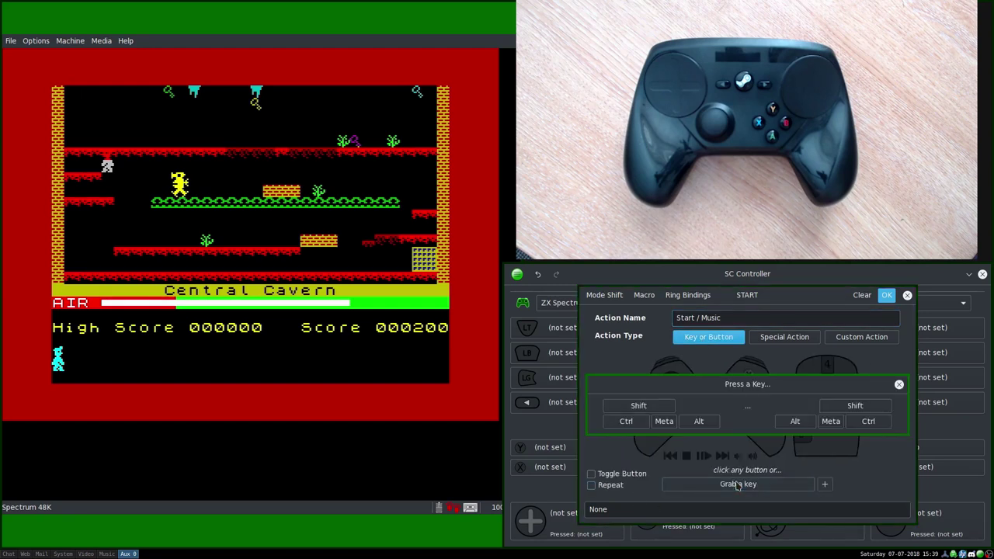
key(Return)
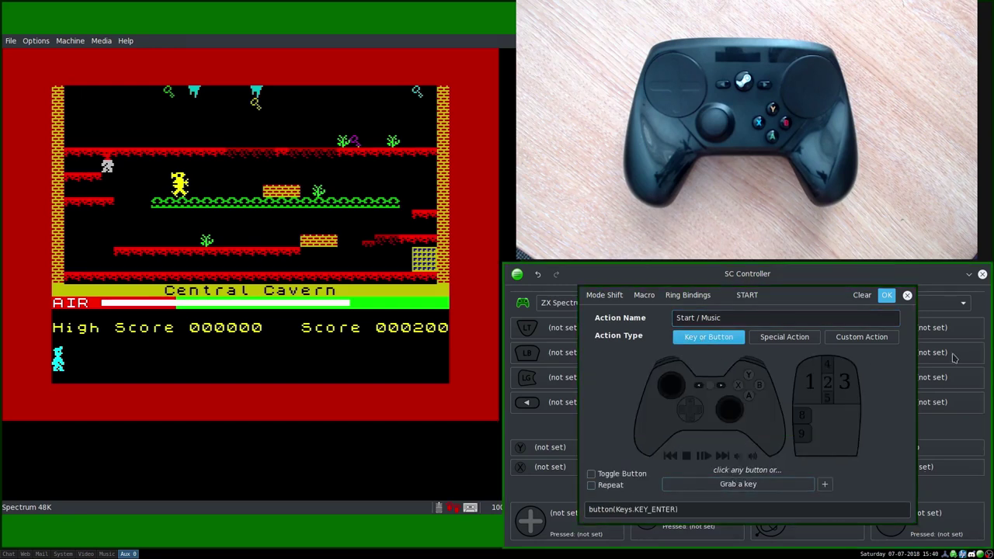
click(887, 296)
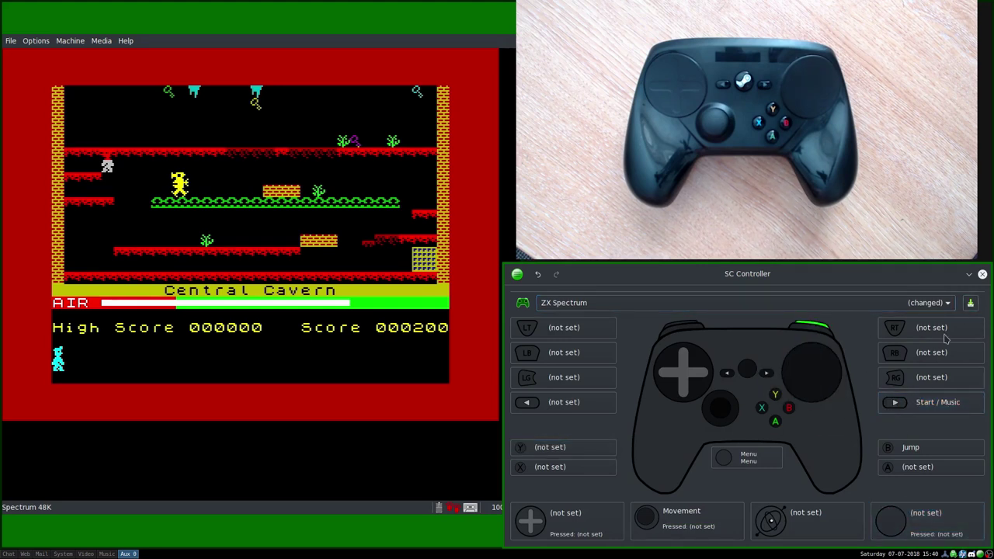
click(970, 303)
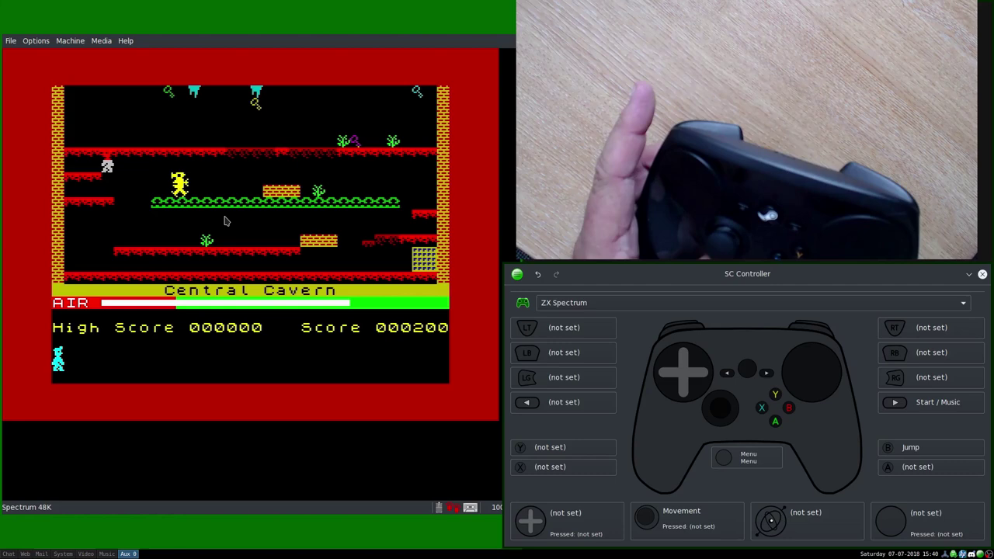
Step: Test the controller mappings in Manic Miner by moving Miner Willy right and left and starting a new game from the title screen
key(Right)
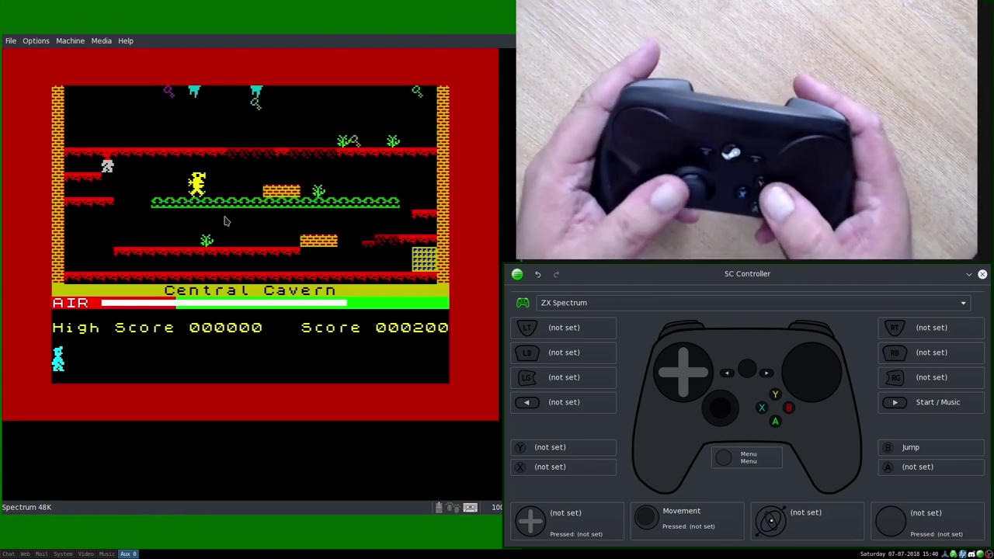
key(Right)
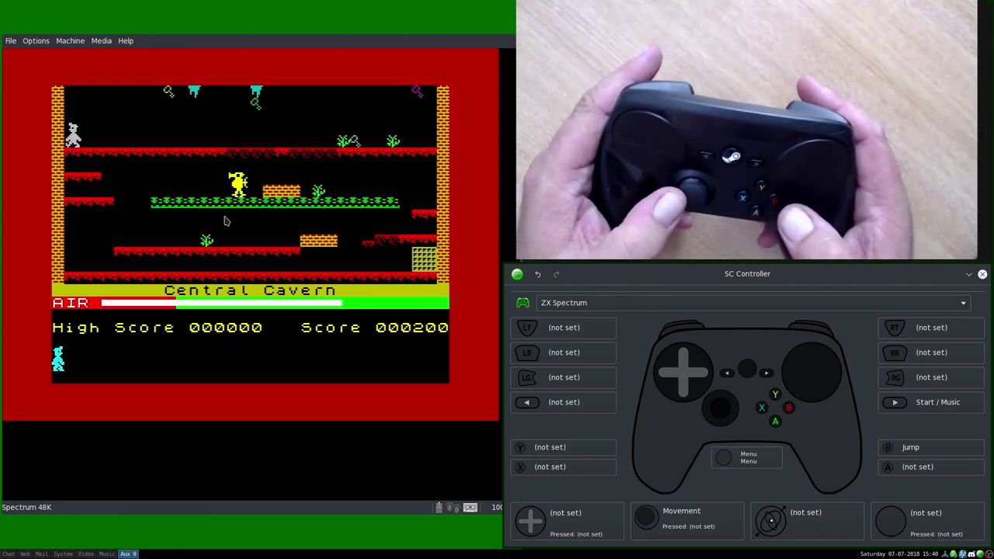
key(Left)
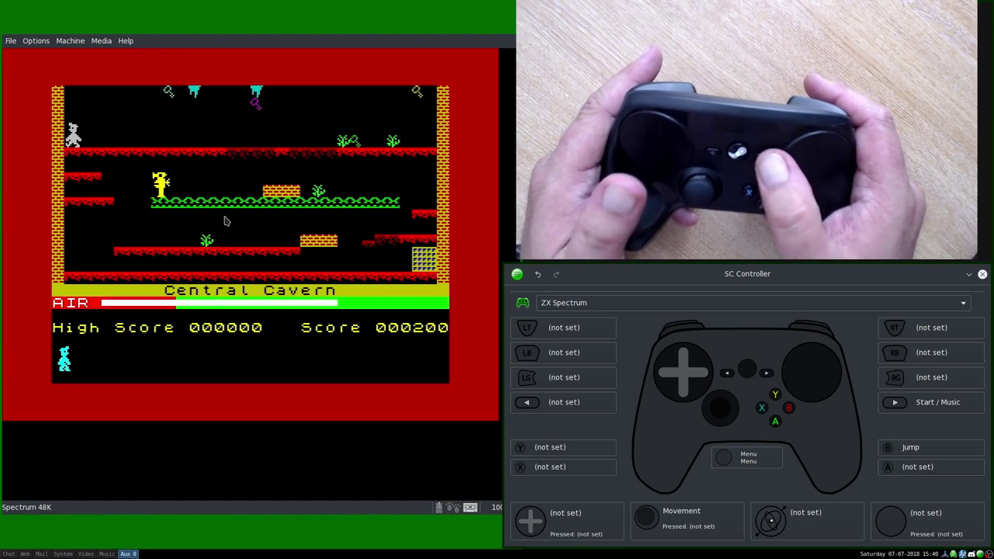
key(Right)
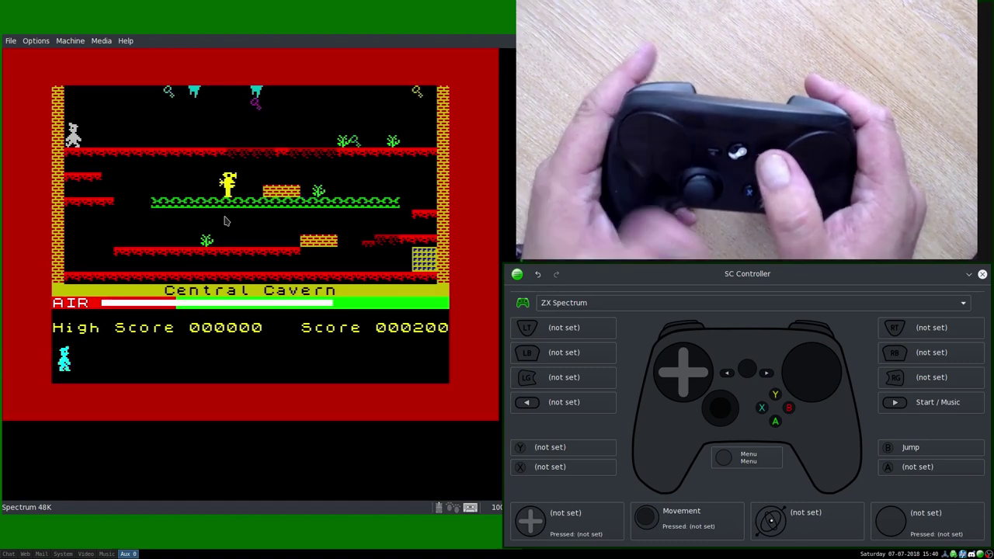
key(Right)
key(Left)
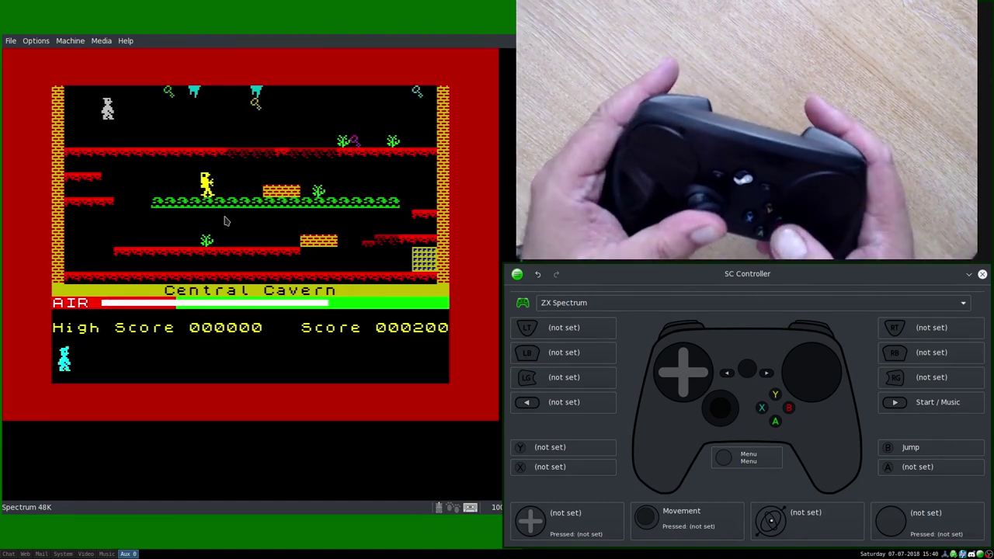
key(space)
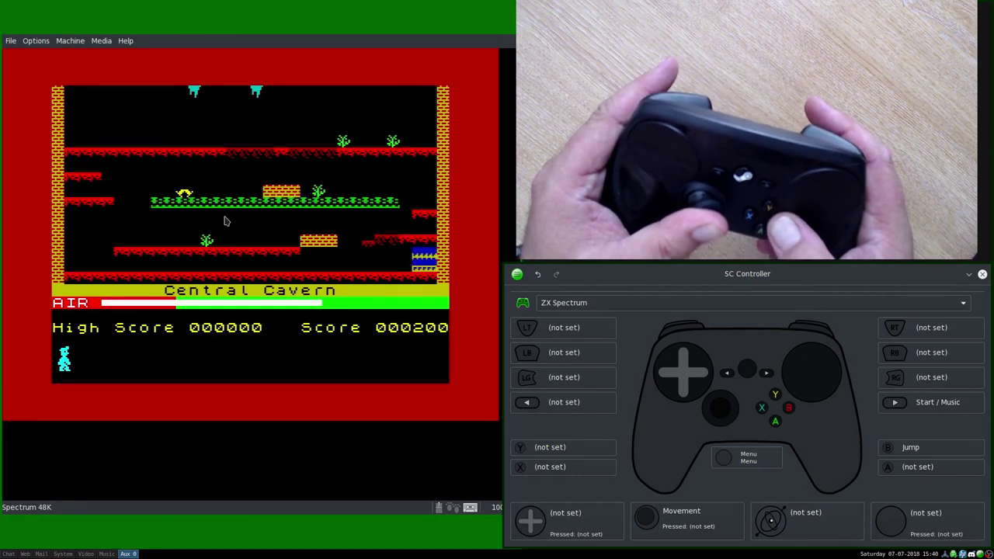
key(Right)
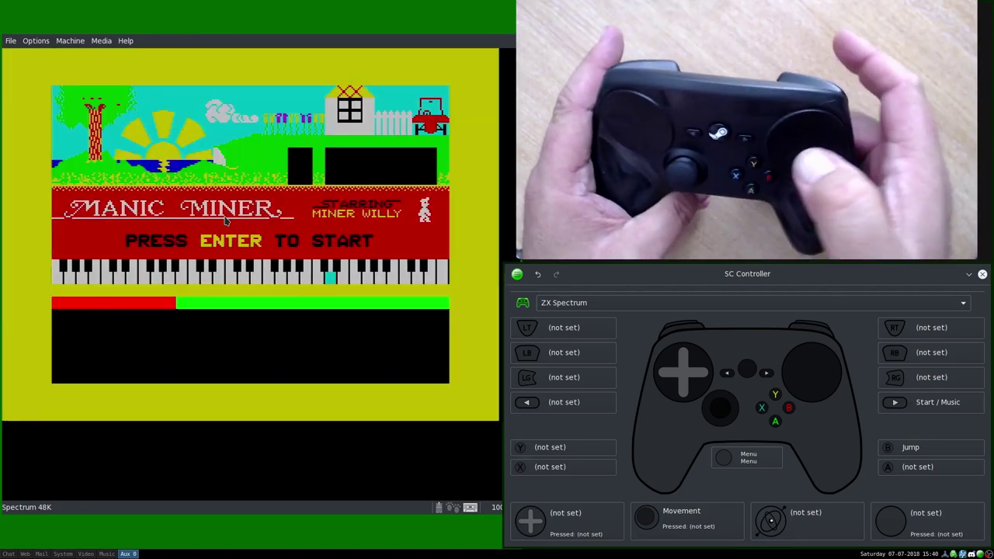
key(Return)
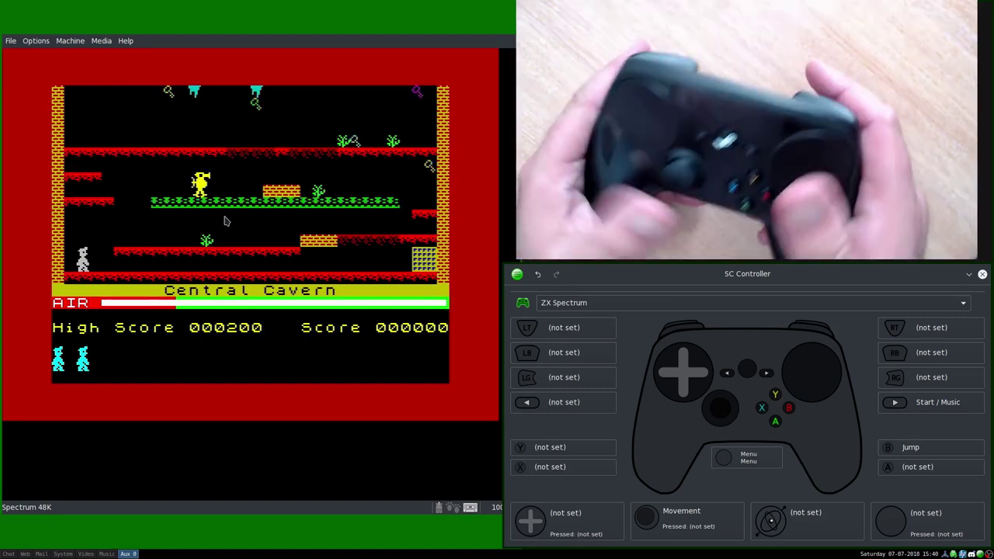
Step: Map the controller's Back button to the A key with the action name Pause
click(727, 375)
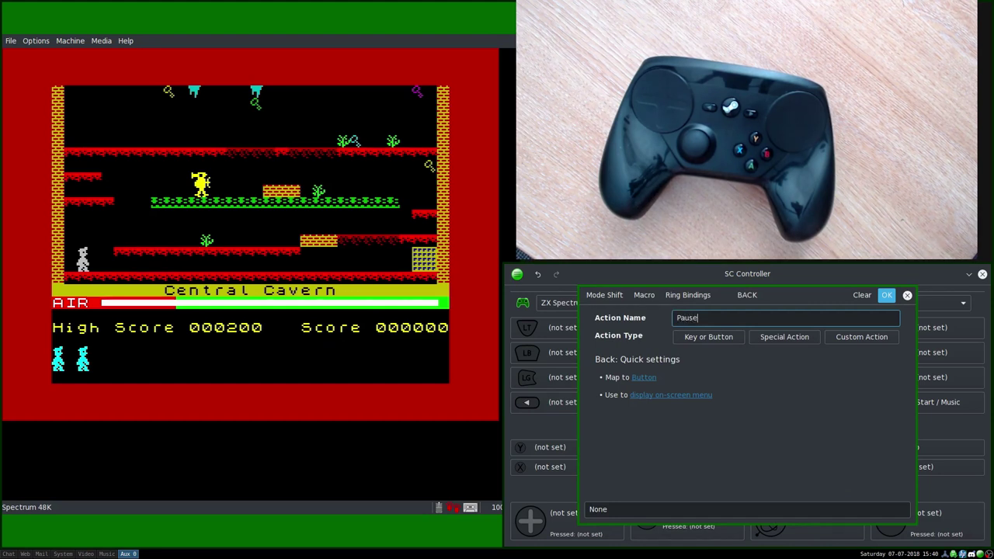
click(716, 340)
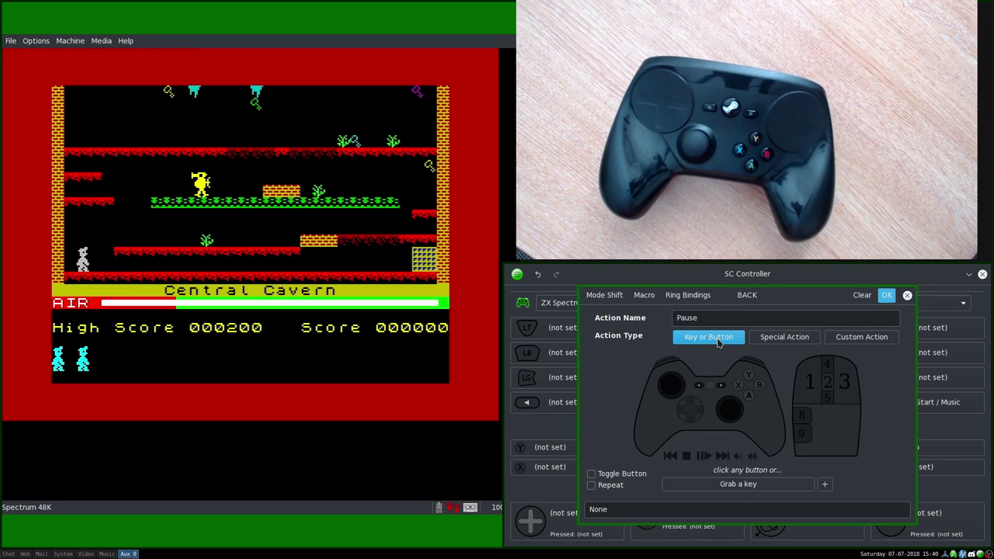
click(705, 486)
key(a)
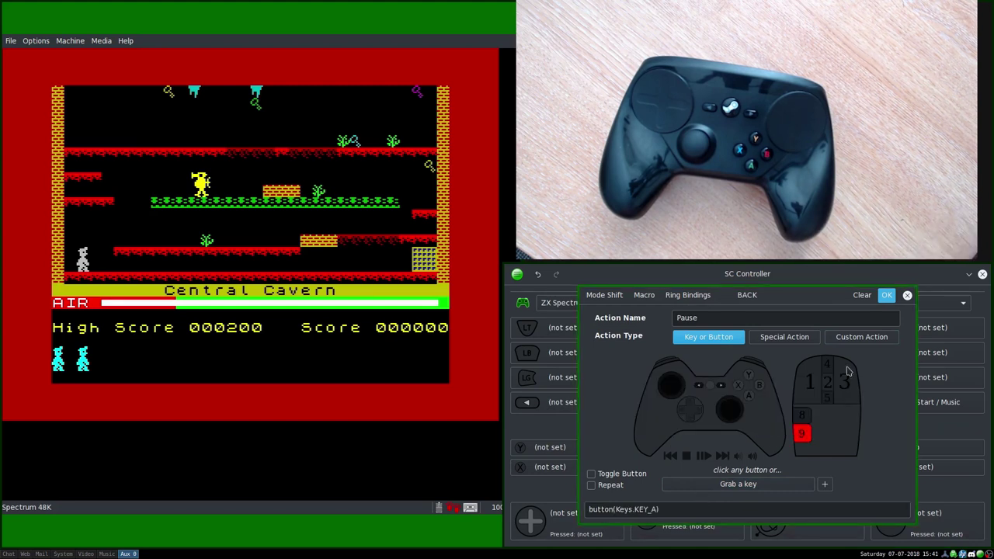
click(886, 295)
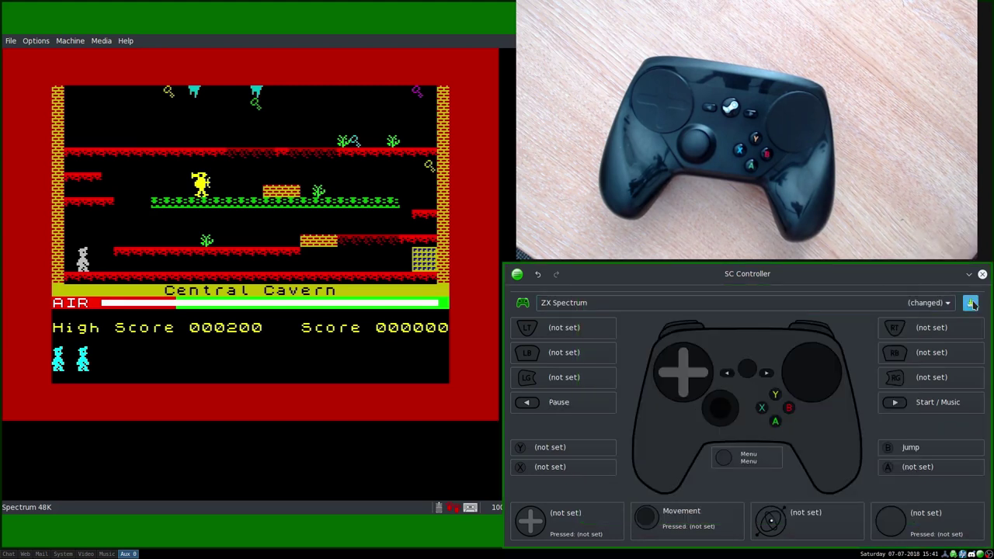